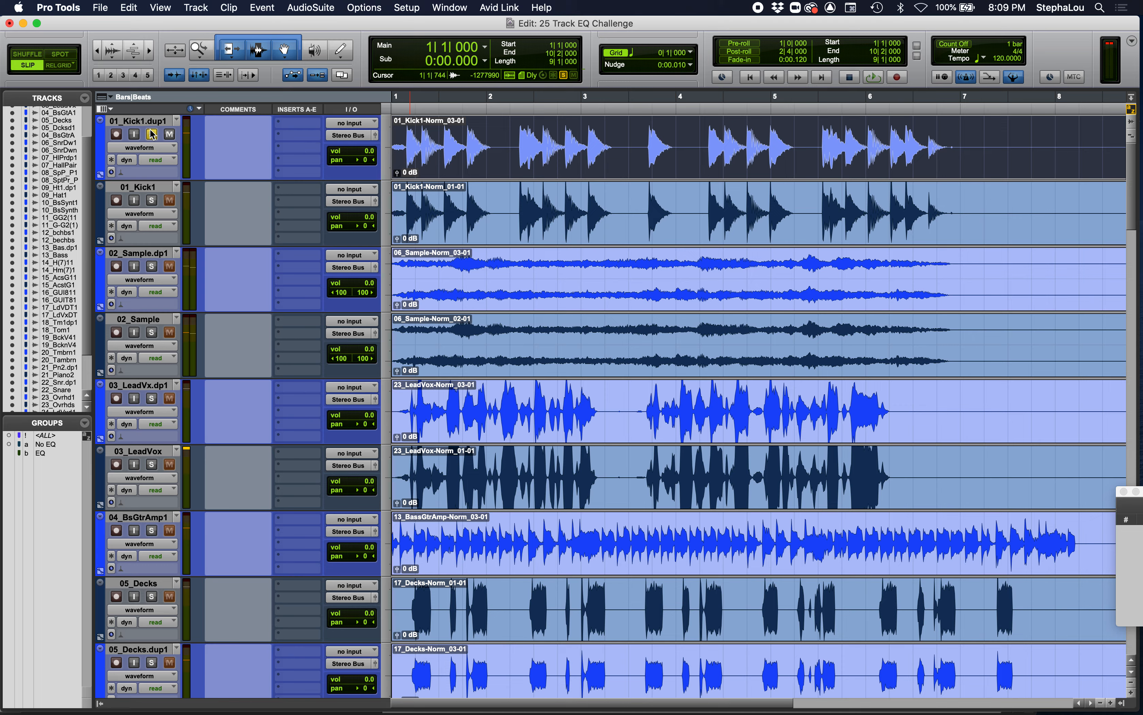
# - Audition the soloed 01_Kick1.dup1 track, and solo and audition 01_Kick1 for comparison
pyautogui.press('space')
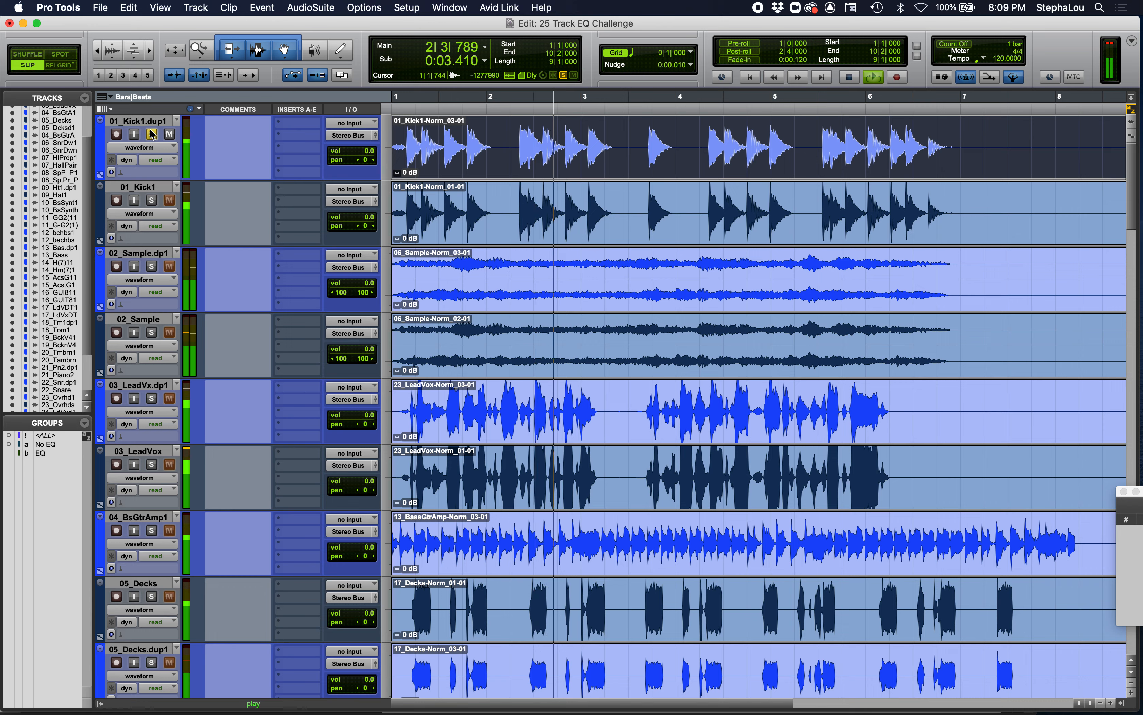
pyautogui.press('space')
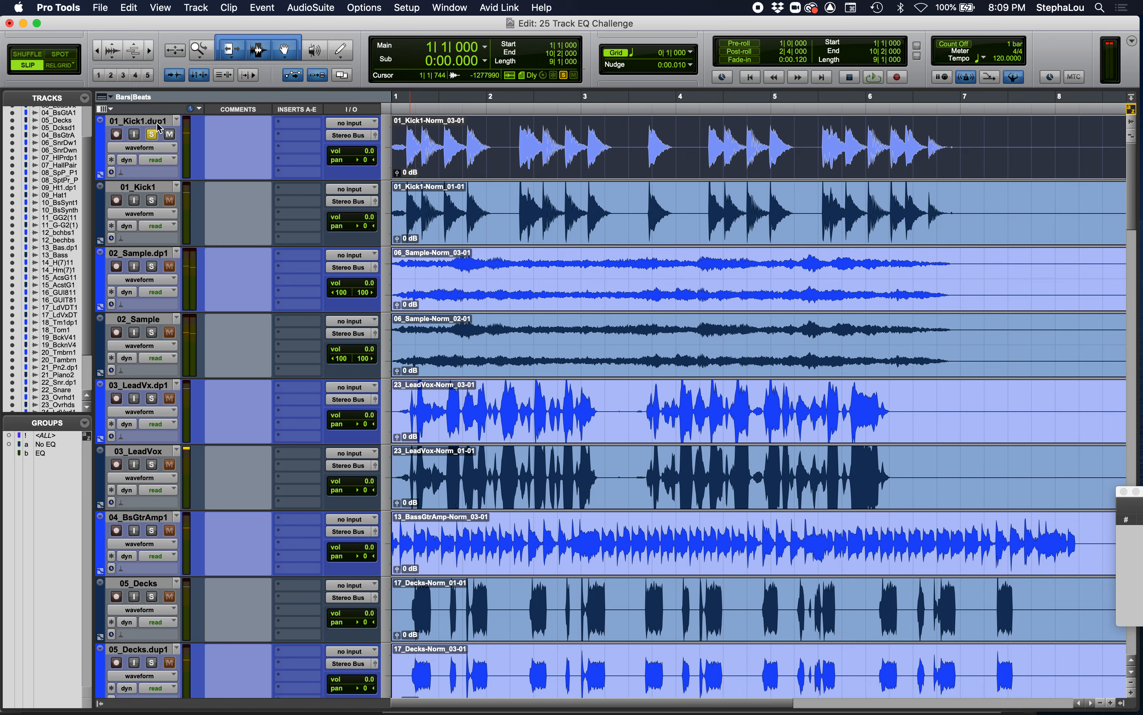
pyautogui.click(152, 200)
pyautogui.press('space')
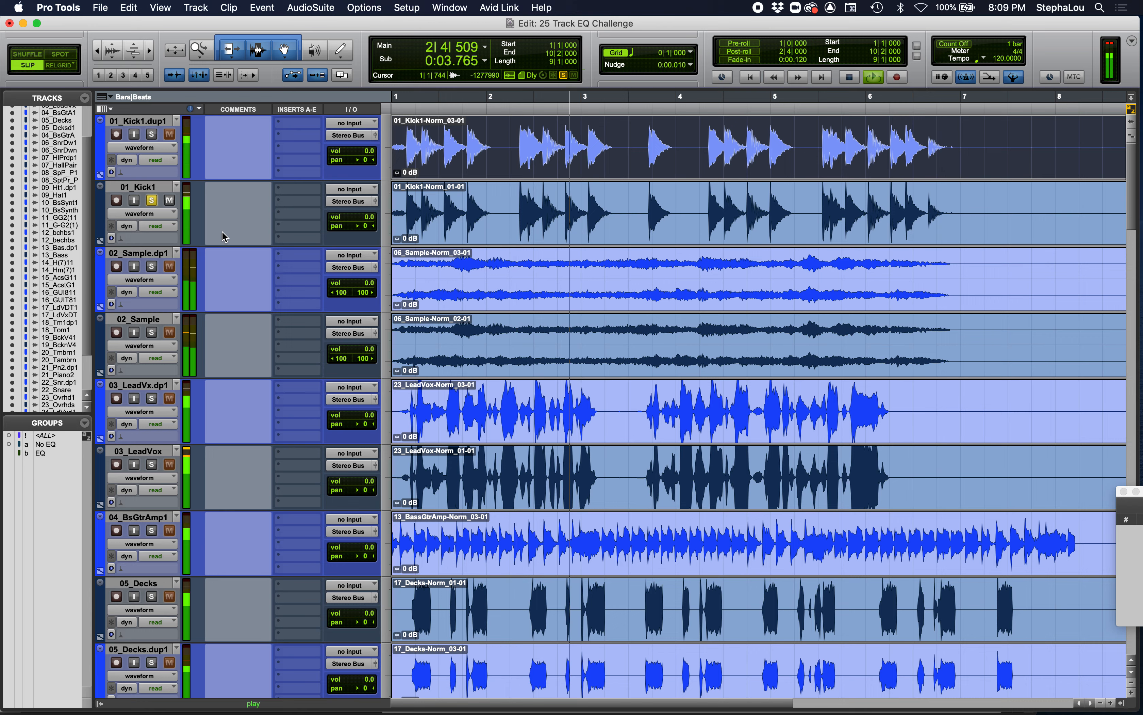
pyautogui.press('space')
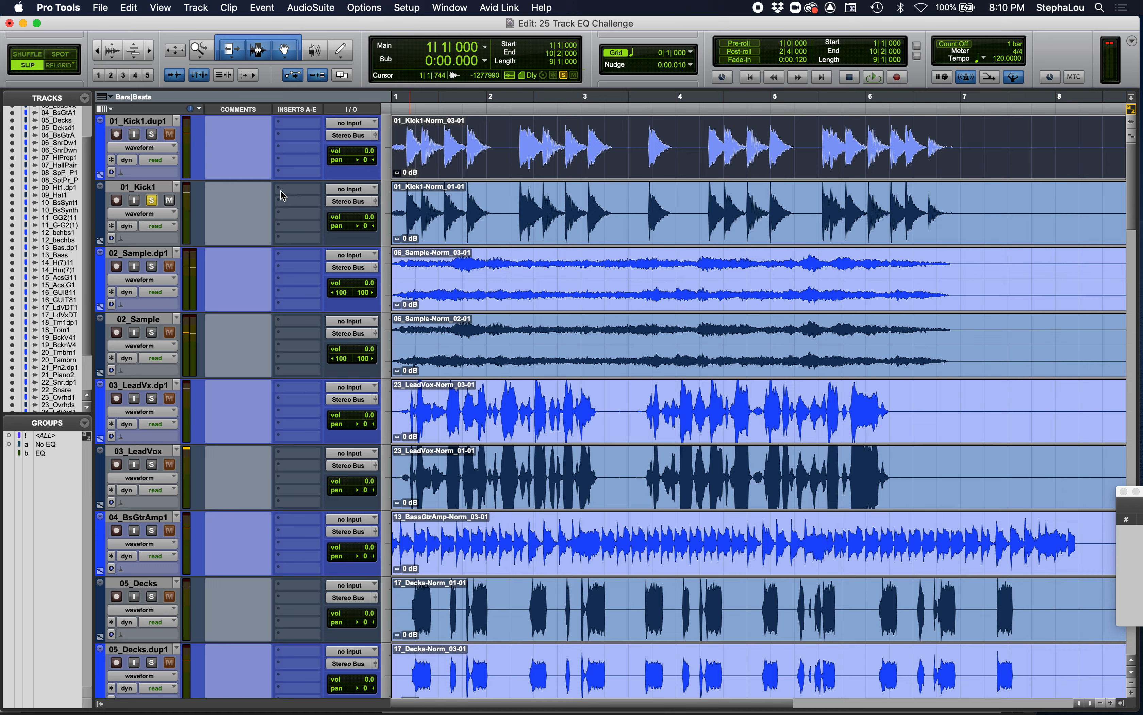
# - Alternate the solo several times between 01_Kick1.dup1 and 01_Kick1, finishing on 01_Kick1.dup1
pyautogui.click(157, 123)
pyautogui.click(152, 200)
pyautogui.click(152, 134)
pyautogui.click(152, 200)
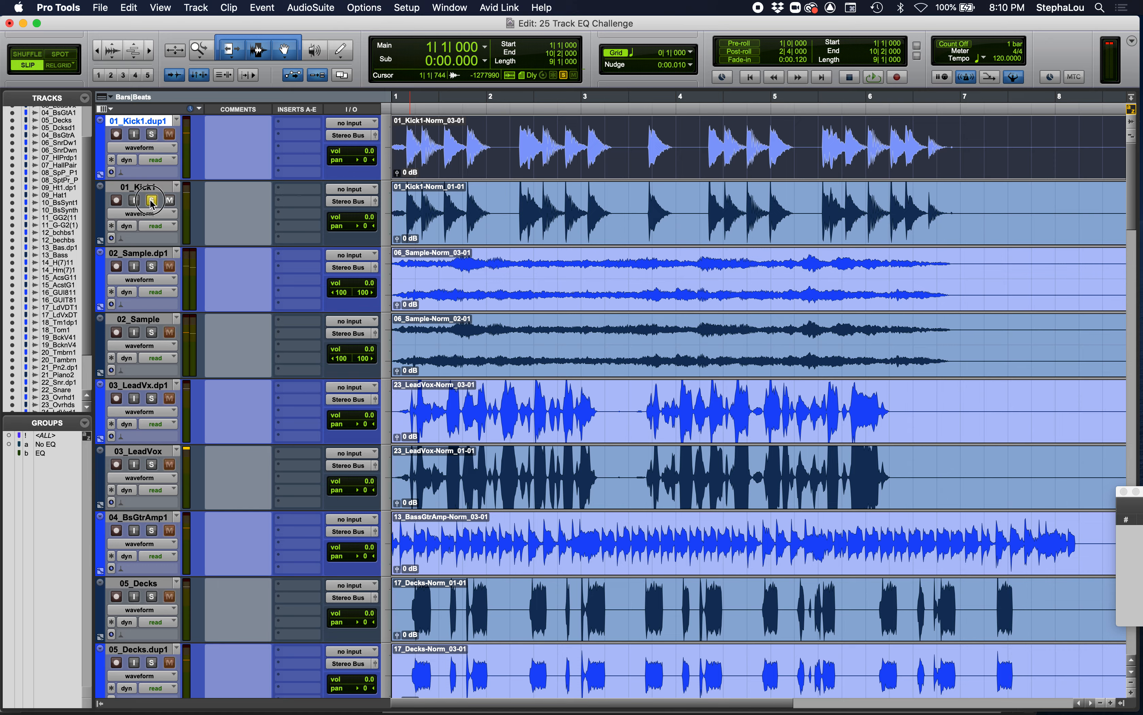
pyautogui.click(152, 135)
pyautogui.click(152, 200)
pyautogui.click(152, 134)
pyautogui.click(152, 200)
pyautogui.click(152, 135)
# - Clear the solo from 01_Kick1.dup1 and briefly play back all tracks together
pyautogui.click(152, 136)
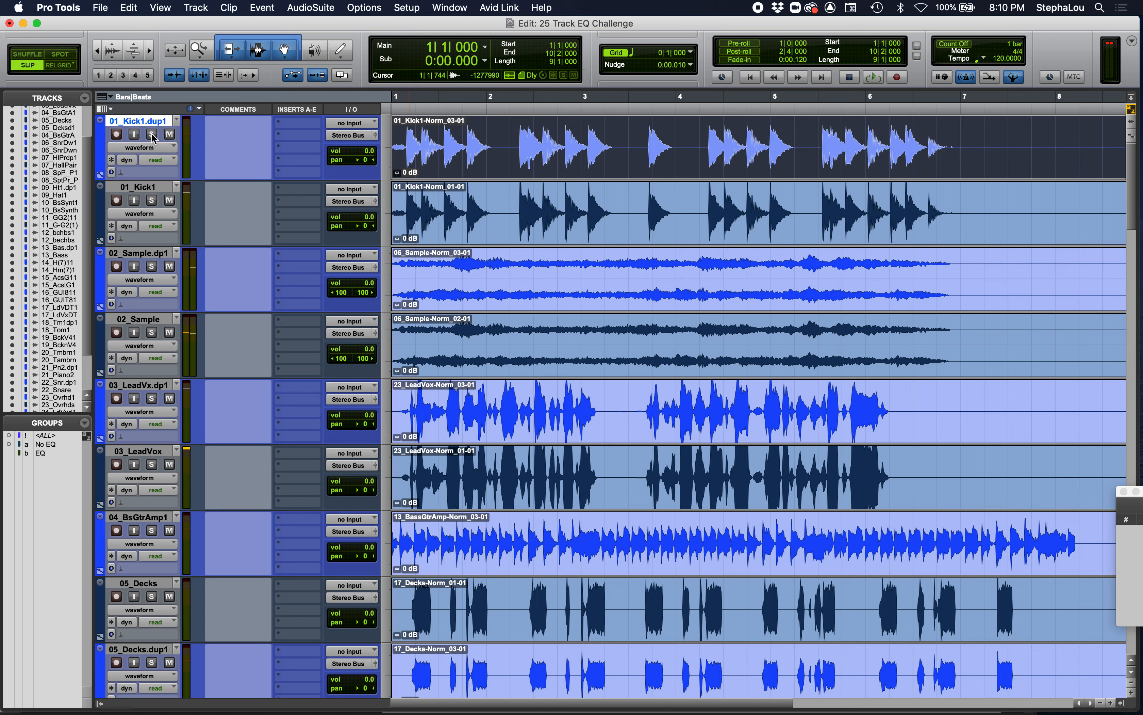
pyautogui.press('space')
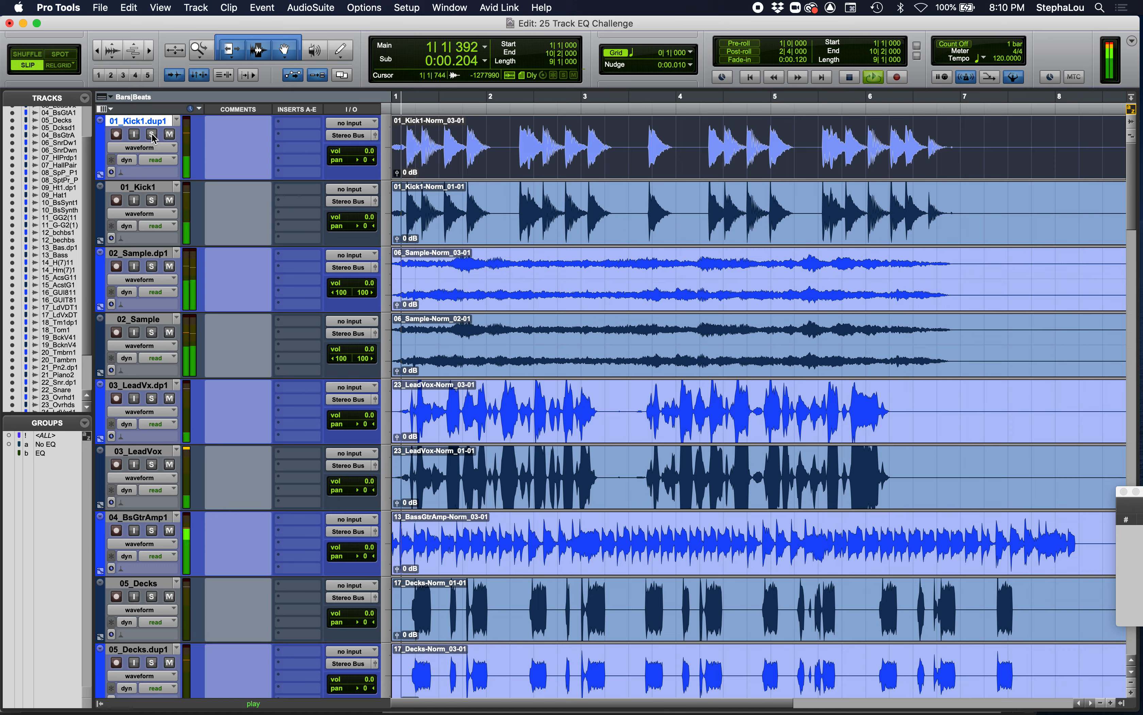
pyautogui.press('space')
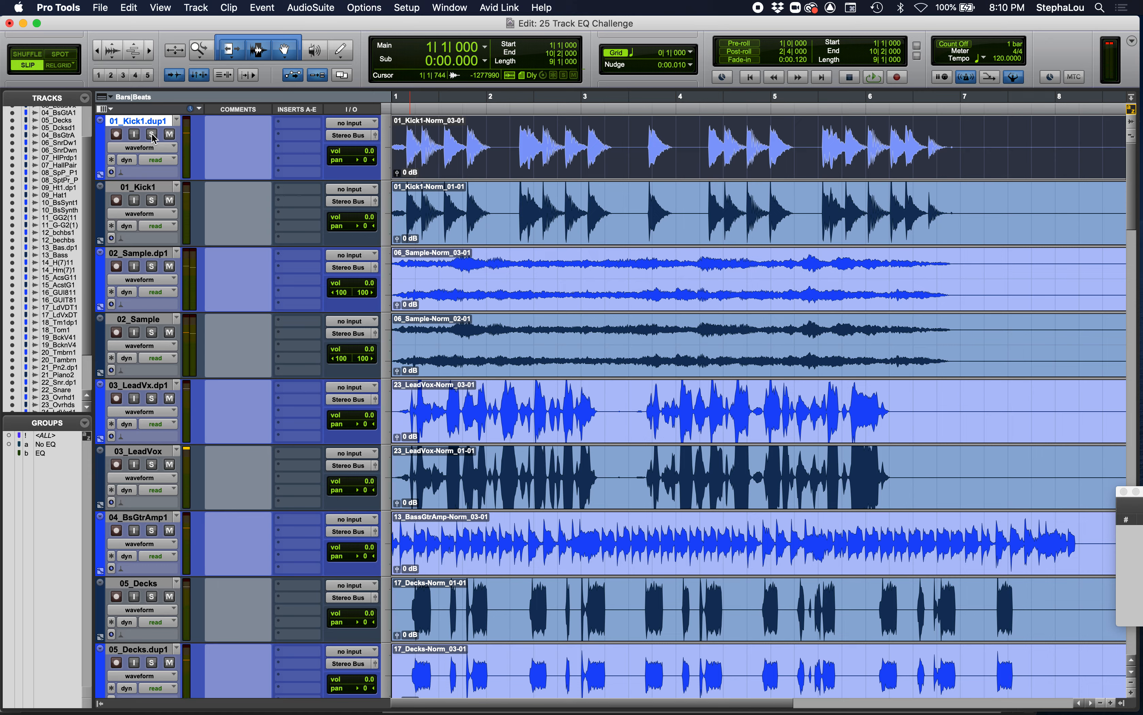
# - Solo 01_Kick1.dup1 and insert the mono EQ3 7-Band plug-in in its first insert slot
pyautogui.click(152, 135)
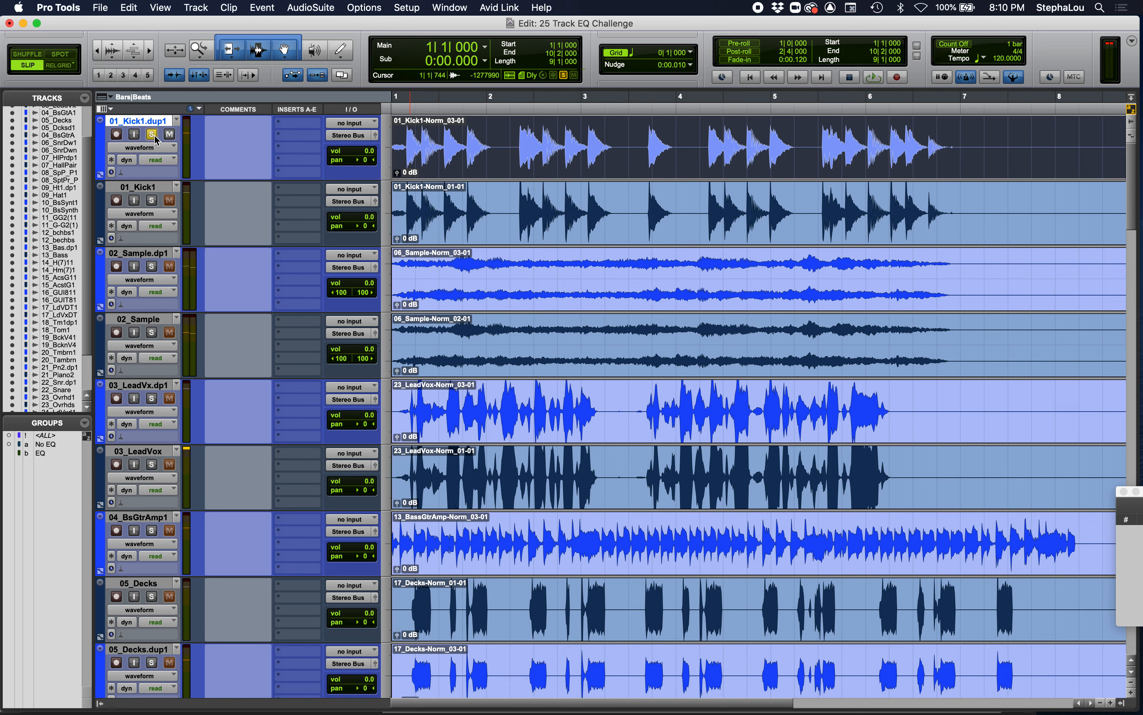
pyautogui.click(282, 127)
pyautogui.moveTo(284, 126)
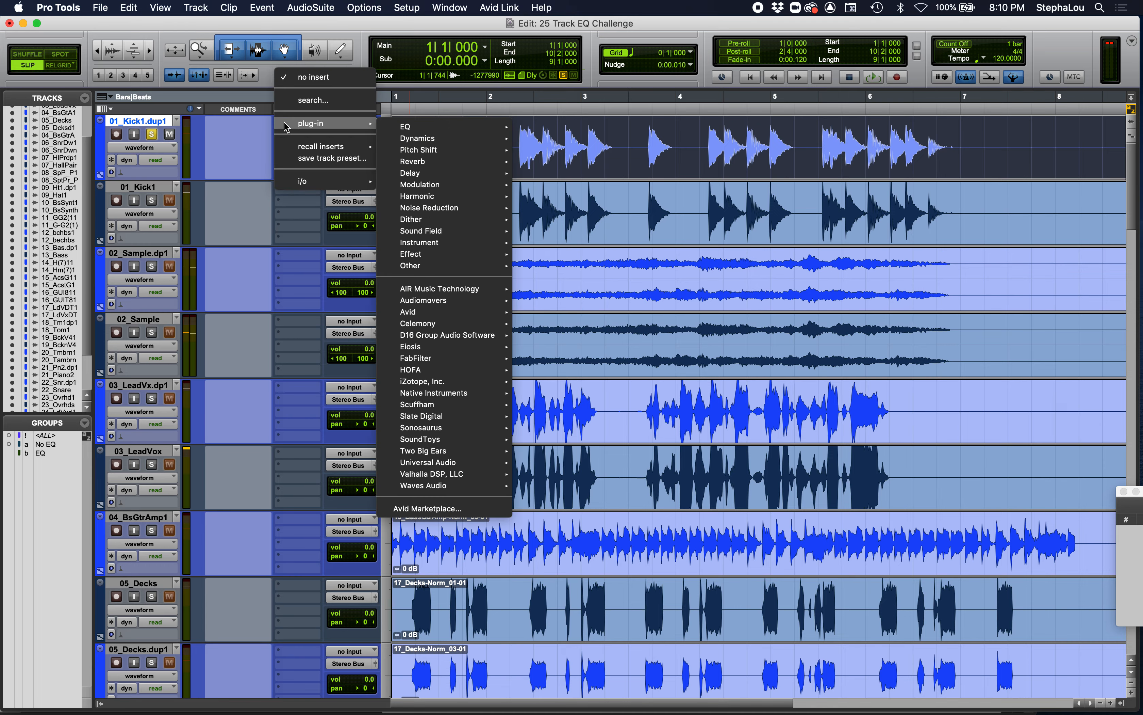
pyautogui.moveTo(421, 129)
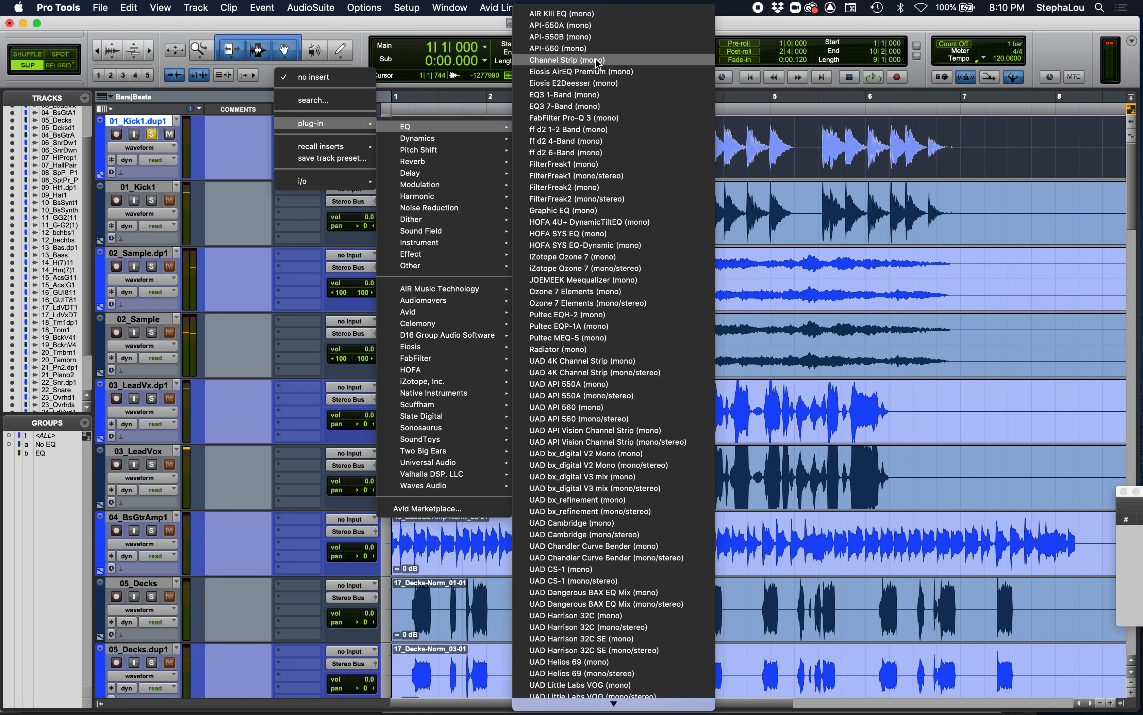
pyautogui.click(582, 107)
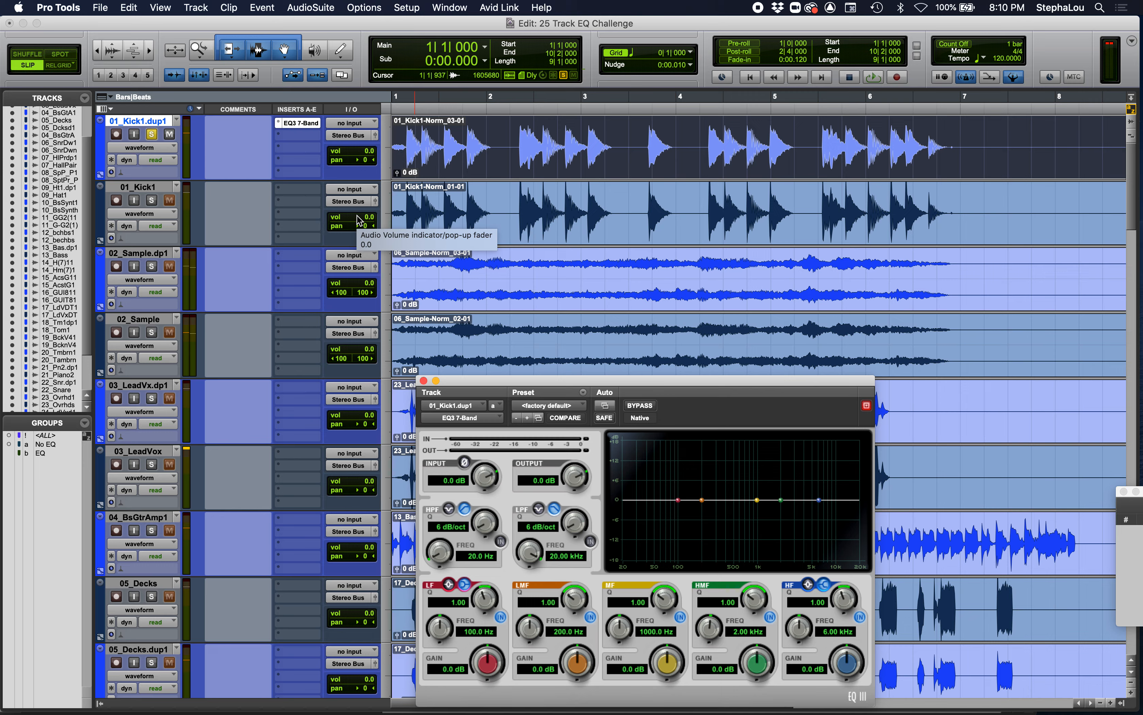
pyautogui.moveTo(525, 382); pyautogui.dragTo(544, 218)
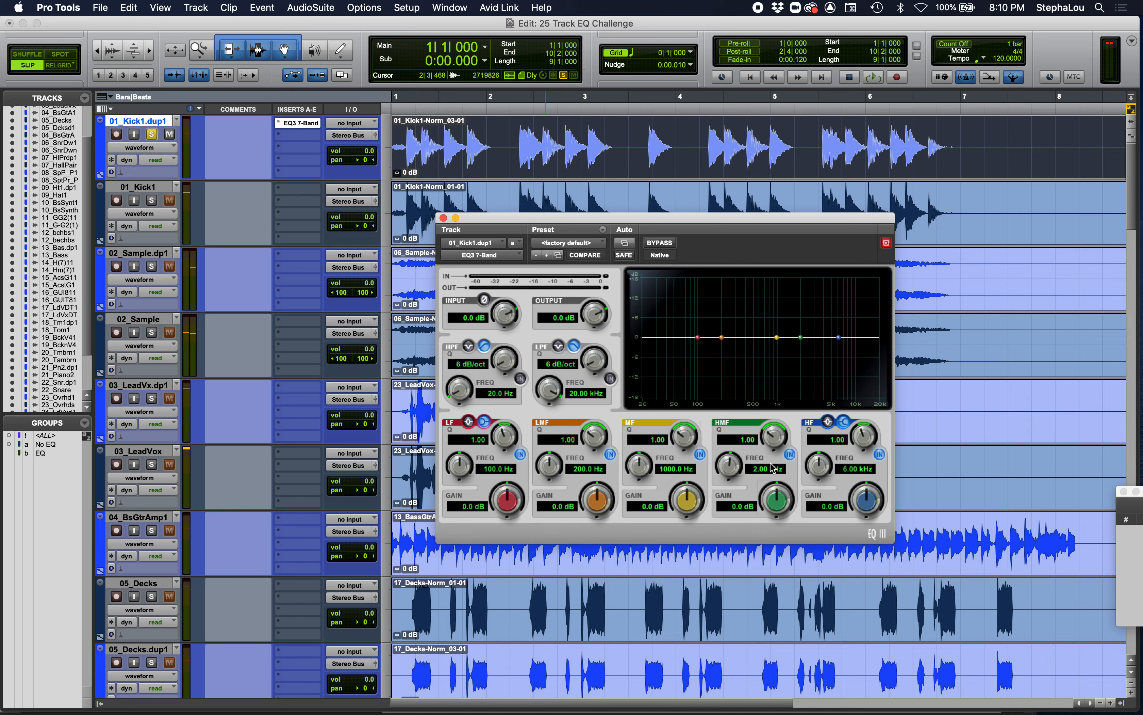
# - Set the HMF band of the EQ on 01_Kick1.dup1 to a Q of about 2.57 and a gain of 10 dB
pyautogui.moveTo(775, 437); pyautogui.dragTo(778, 383)
pyautogui.click(779, 496)
pyautogui.moveTo(780, 496)
pyautogui.mouseDown()
pyautogui.moveTo(776, 447)
pyautogui.moveTo(766, 519)
pyautogui.moveTo(777, 494)
pyautogui.mouseUp()
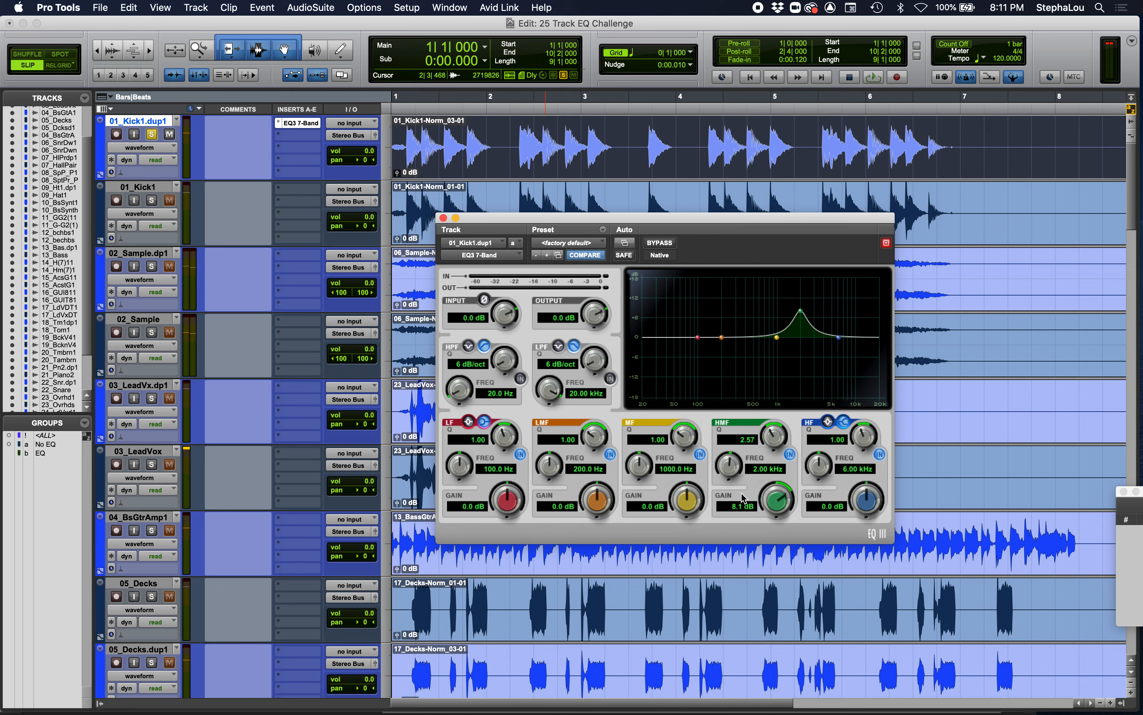
pyautogui.click(732, 509)
pyautogui.write('10')
pyautogui.press('Return')
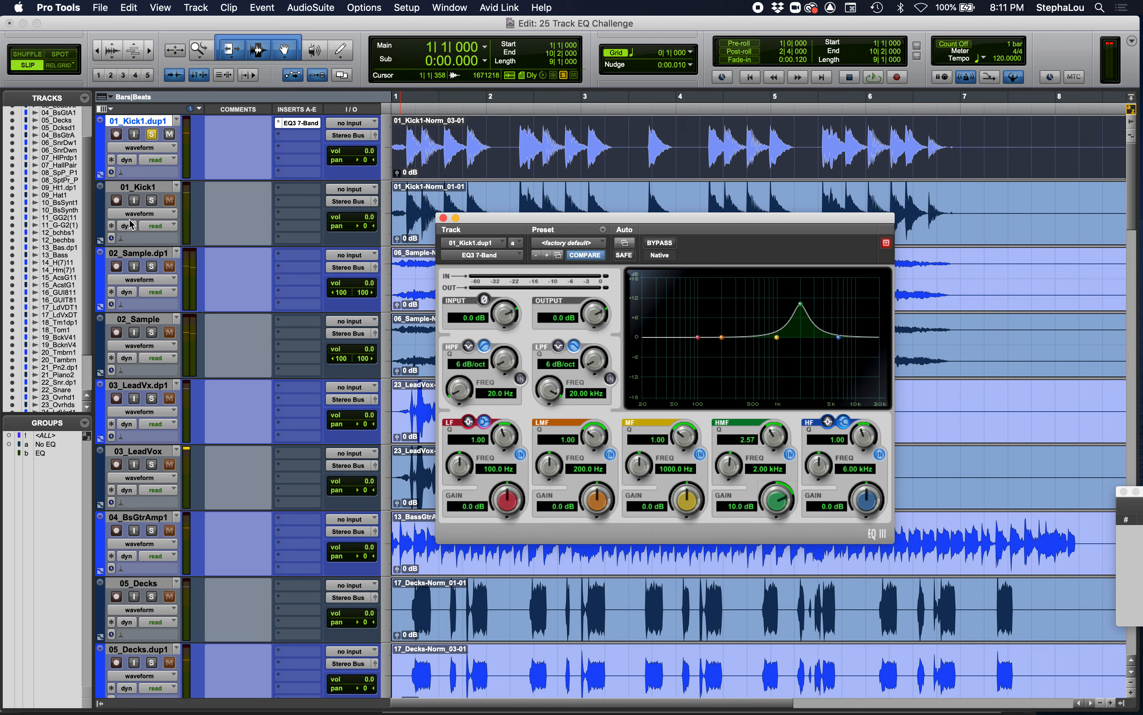
# - Bypass the EQ on 01_Kick1.dup1 and compare the track with 01_Kick1 by soloing and playing each
pyautogui.keyDown('super'); pyautogui.click(151, 201); pyautogui.keyUp('super')
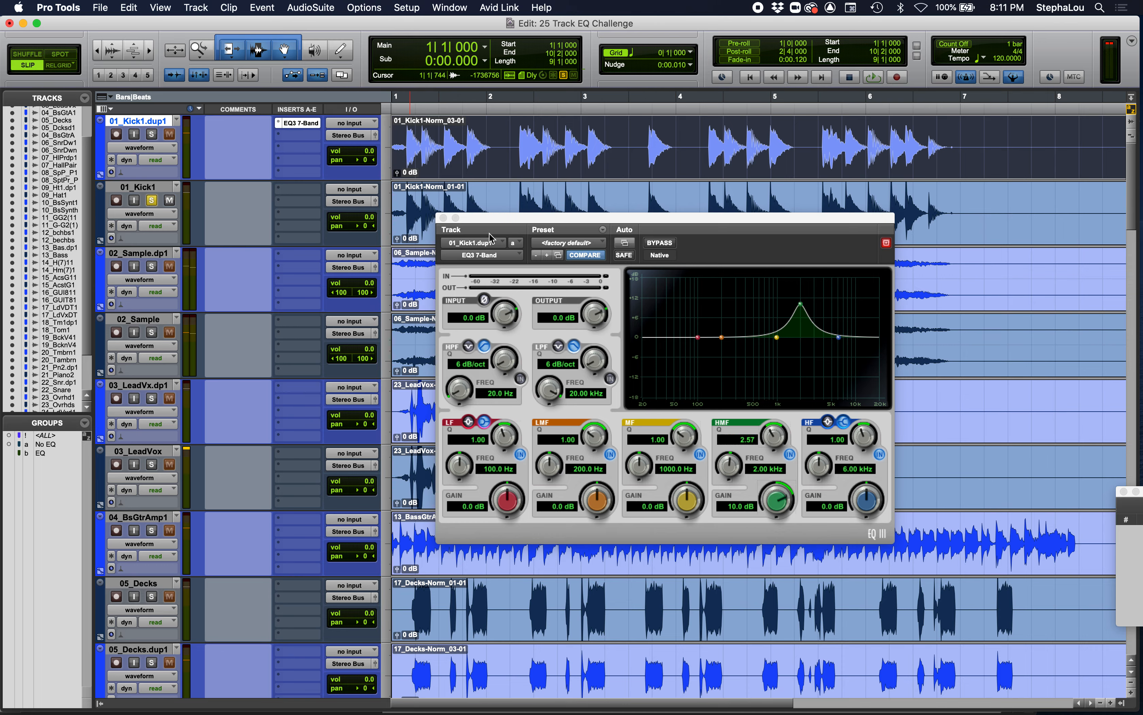
pyautogui.moveTo(505, 216); pyautogui.dragTo(631, 358)
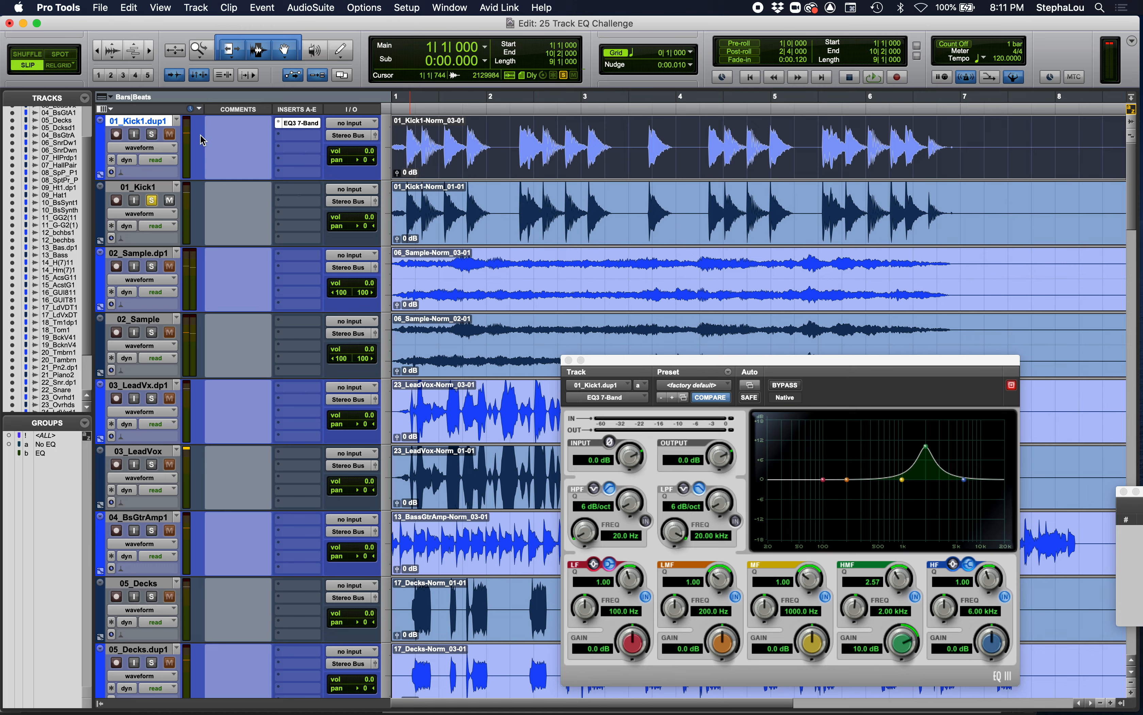
pyautogui.keyDown('super'); pyautogui.click(301, 123); pyautogui.keyUp('super')
pyautogui.keyDown('super'); pyautogui.click(151, 134); pyautogui.keyUp('super')
pyautogui.press('space')
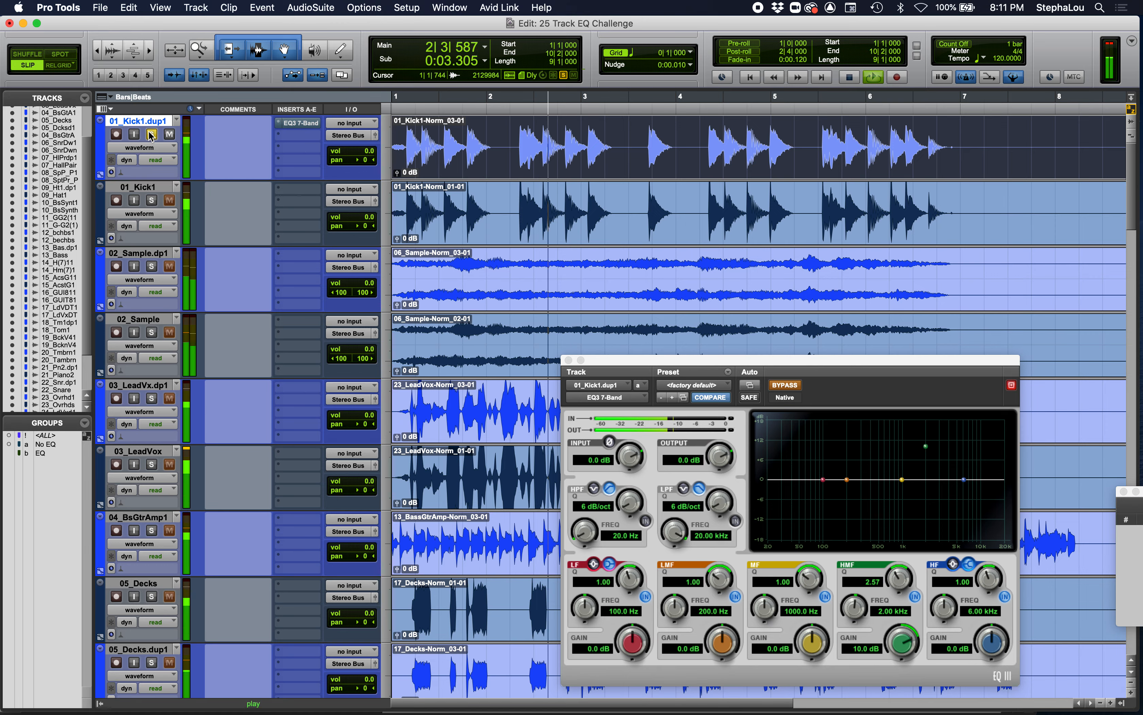
pyautogui.press('space')
pyautogui.keyDown('super'); pyautogui.click(151, 200); pyautogui.keyUp('super')
pyautogui.press('space')
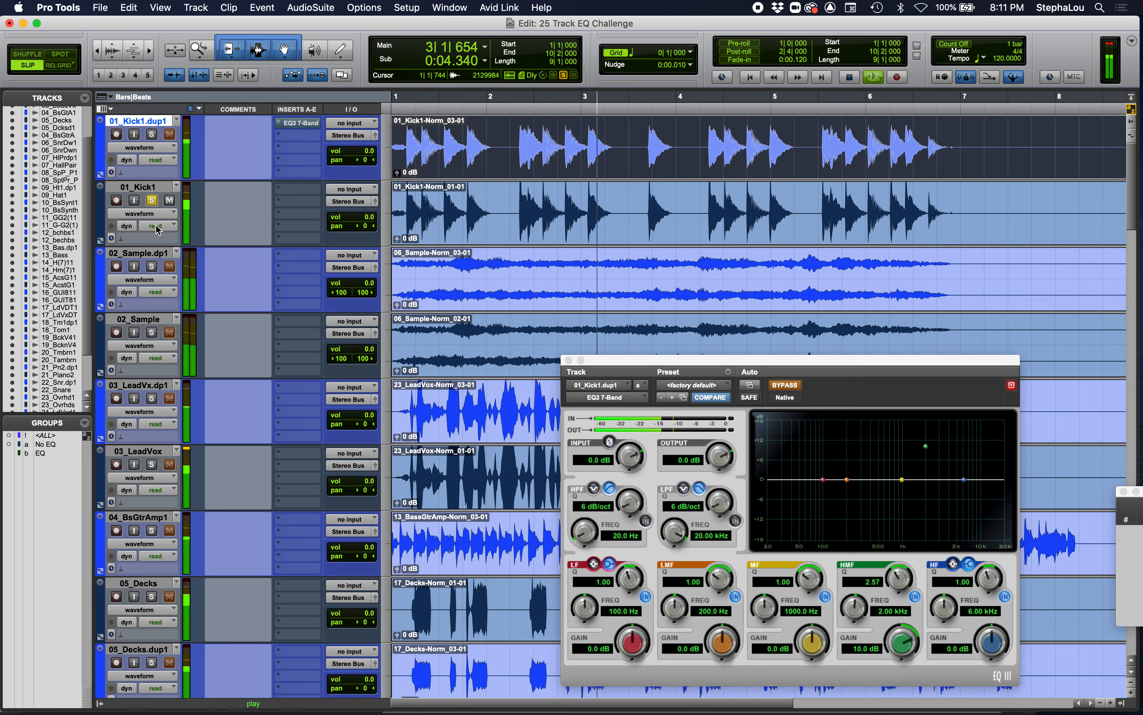
pyautogui.press('space')
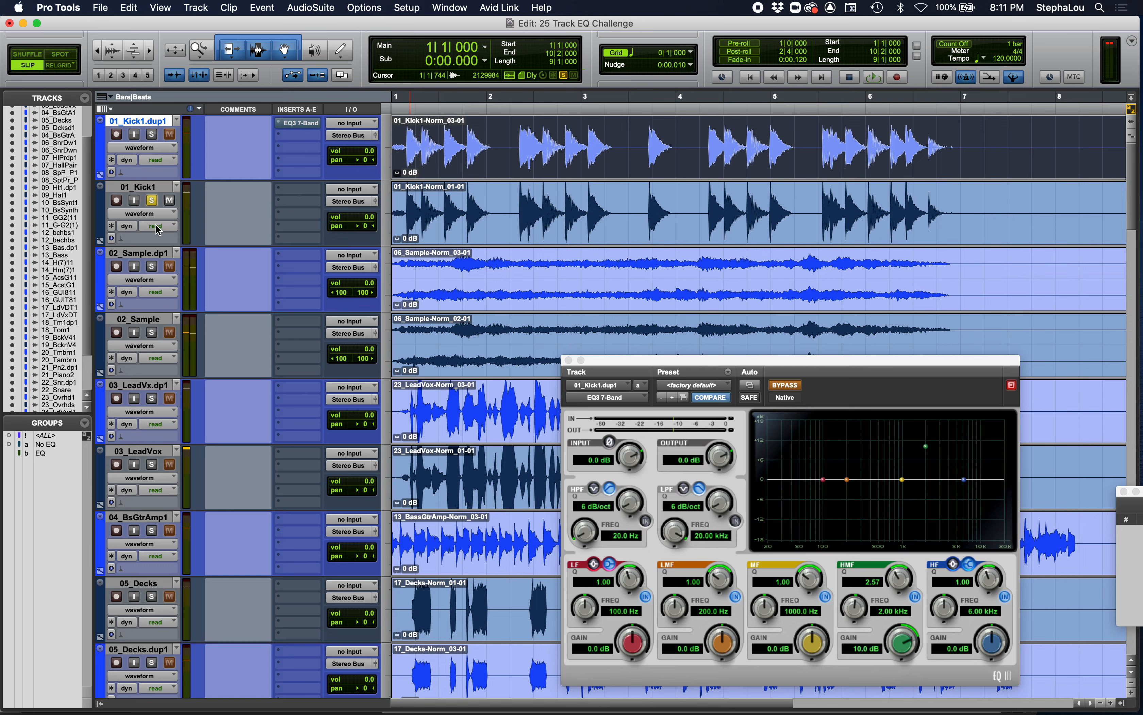
# - Solo 01_Kick1.dup1, re-enable its EQ, shift the HMF boost to about 979 Hz at 10.2 dB and audition it
pyautogui.click(151, 134)
pyautogui.keyDown('super'); pyautogui.click(303, 127); pyautogui.keyUp('super')
pyautogui.moveTo(926, 452); pyautogui.dragTo(902, 448)
pyautogui.press('space')
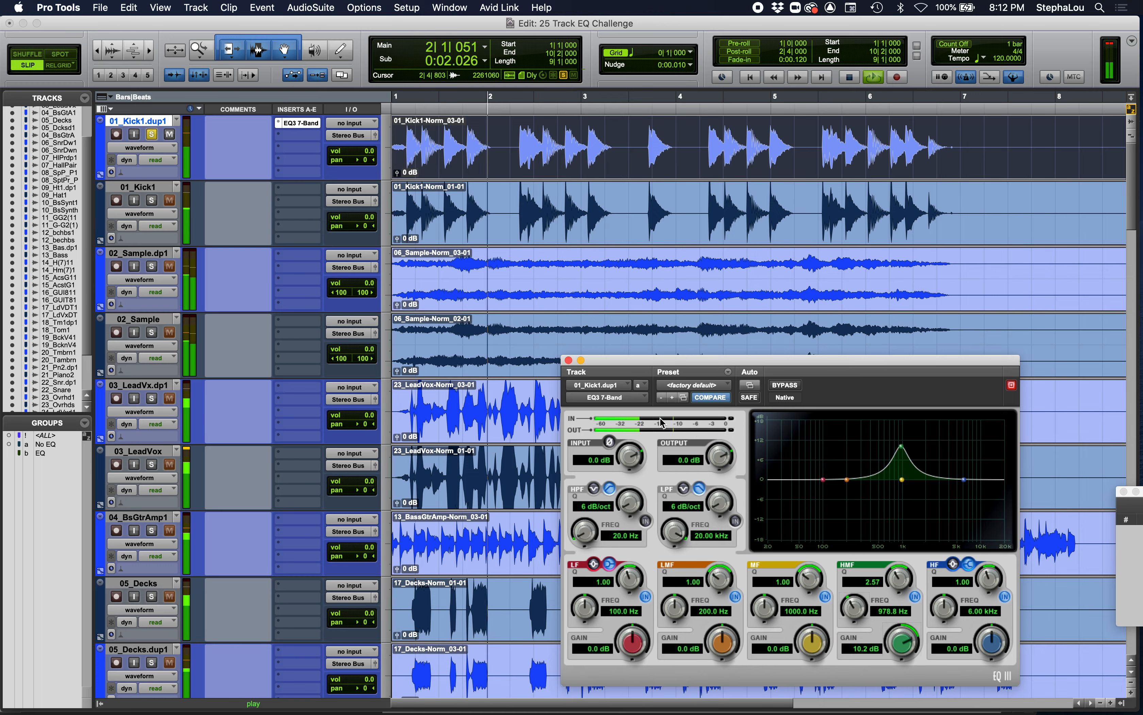
pyautogui.press('space')
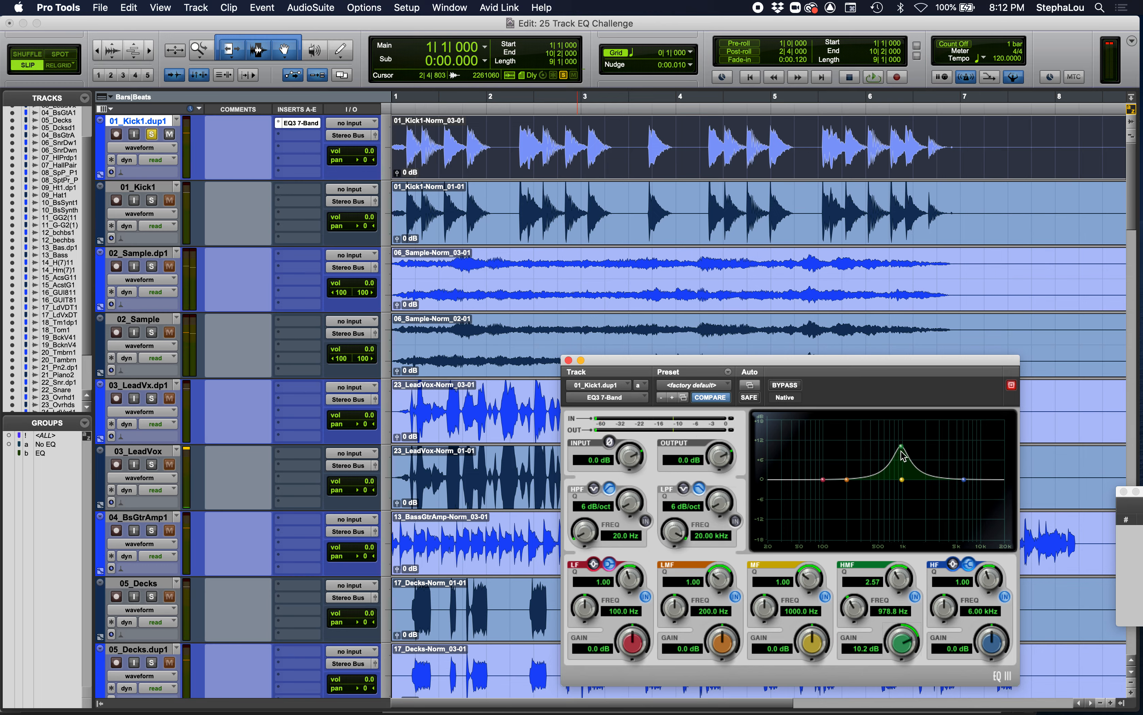
# - Lower the HMF boost on 01_Kick1.dup1 to about 259 Hz with 9.6 dB of gain and audition it
pyautogui.moveTo(902, 448); pyautogui.dragTo(855, 447)
pyautogui.press('space')
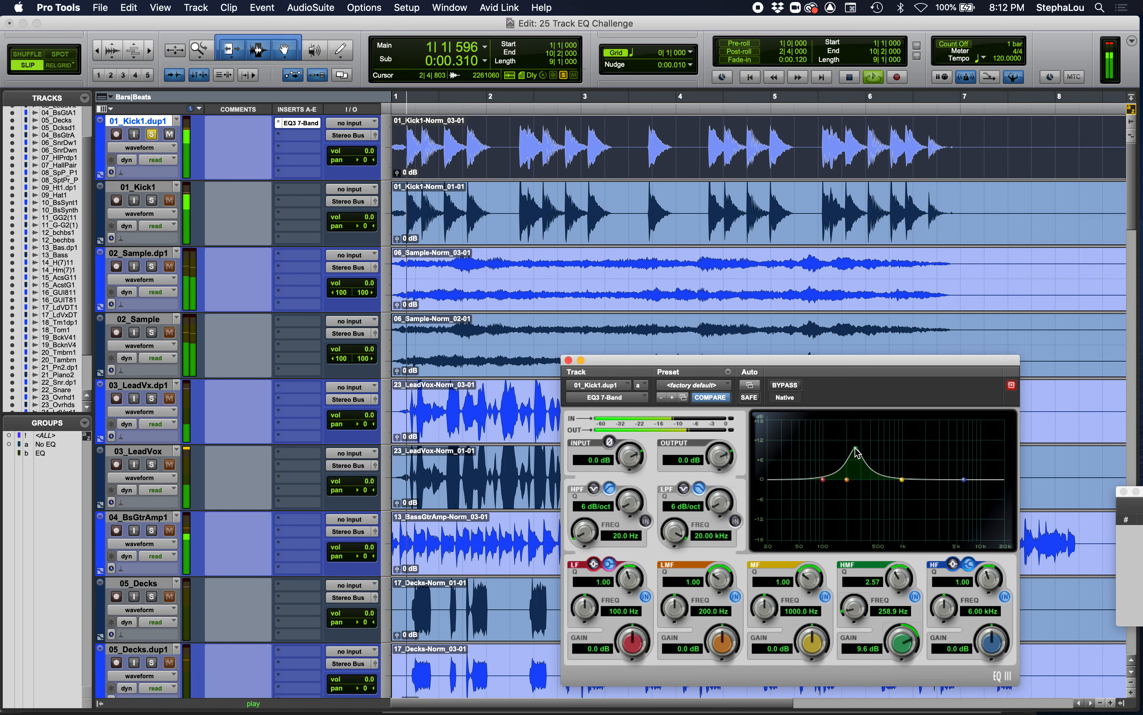
pyautogui.press('space')
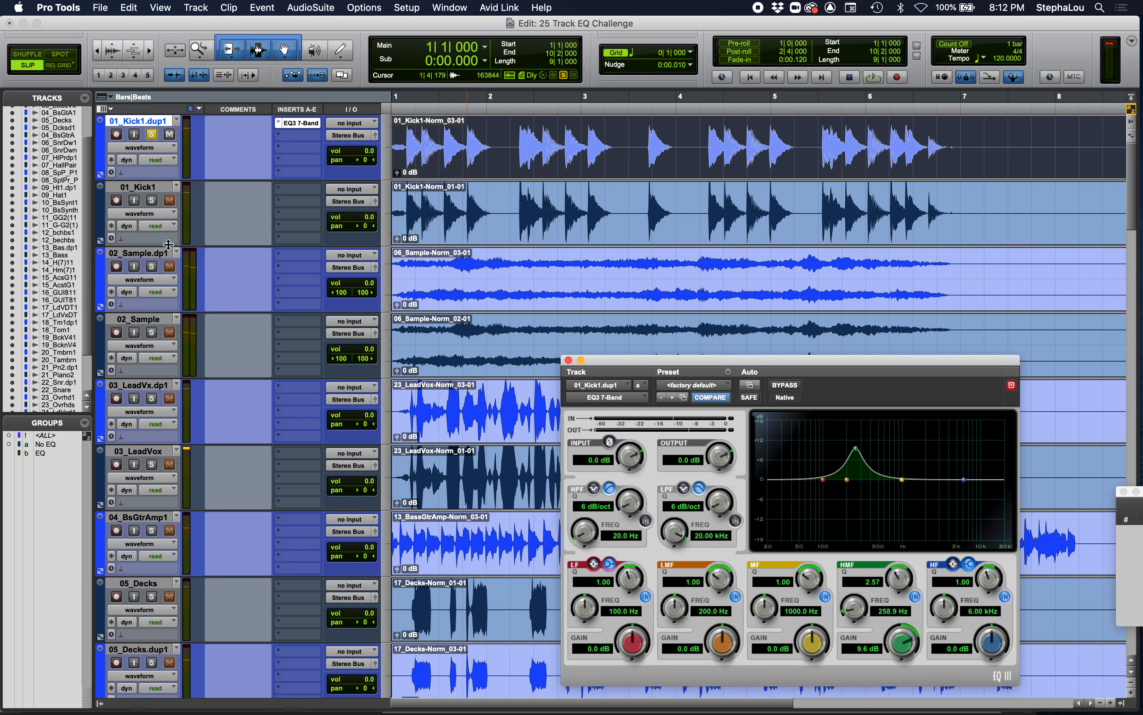
# - Compare the unprocessed 01_Kick1 with the boosted 01_Kick1.dup1 by switching the solo during playback
pyautogui.click(152, 203)
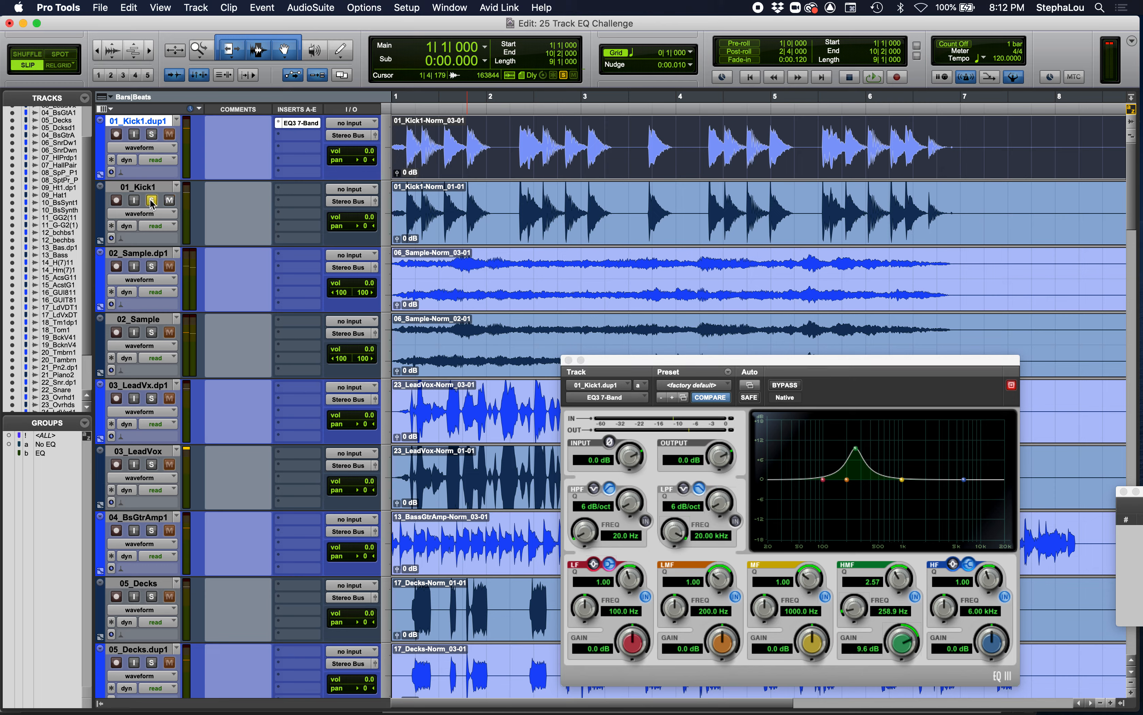
pyautogui.press('space')
pyautogui.click(151, 135)
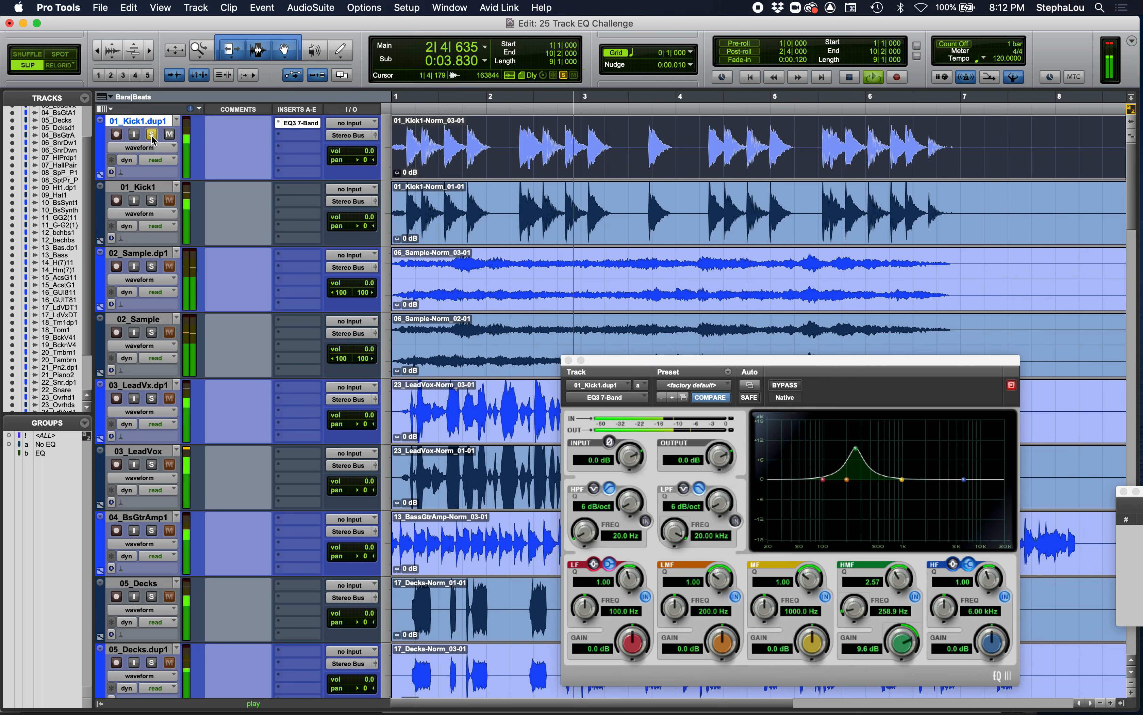
pyautogui.press('space')
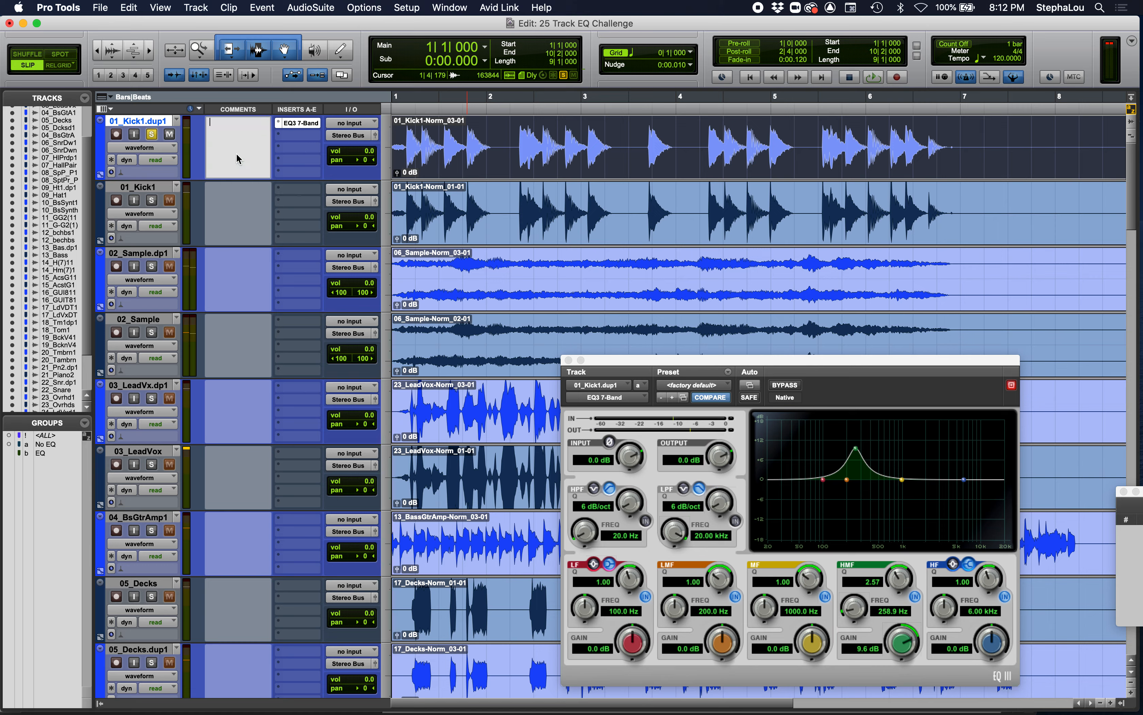
pyautogui.write('250')
pyautogui.write('boost ')
pyautogui.write('@')
pyautogui.write(',')
pyautogui.write('icker')
pyautogui.write(' with')
pyautogui.write(' a ')
pyautogui.write('woodier ')
pyautogui.write('sound.')
pyautogui.press('Tab')
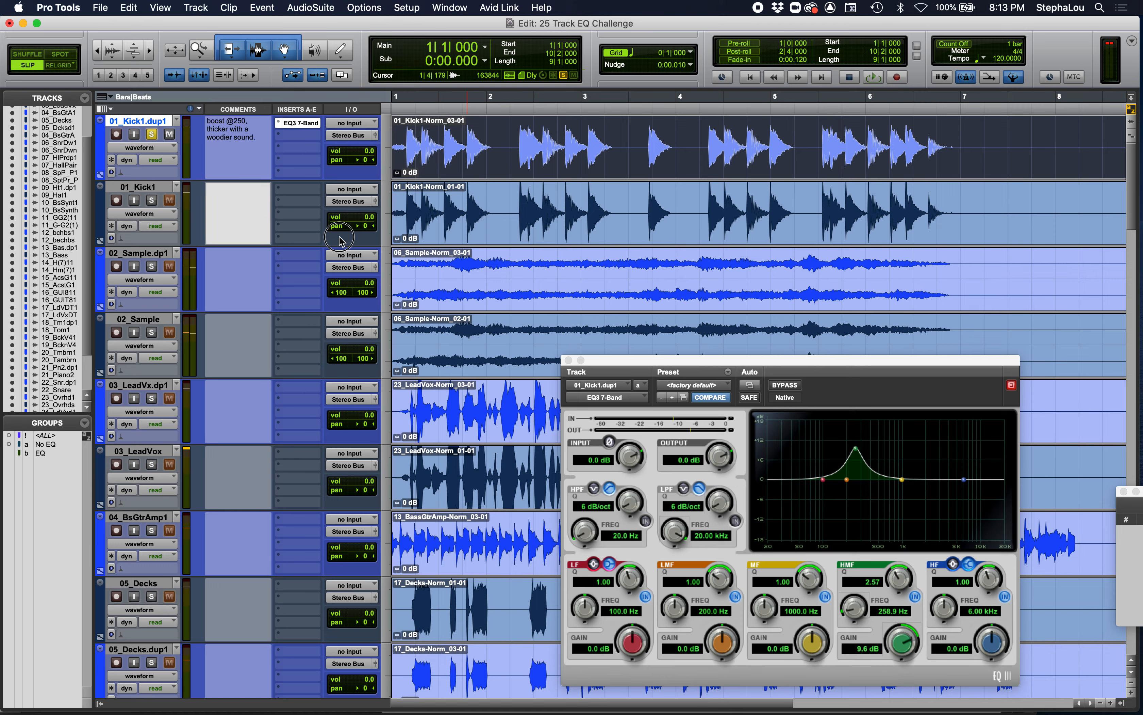
pyautogui.click(143, 190)
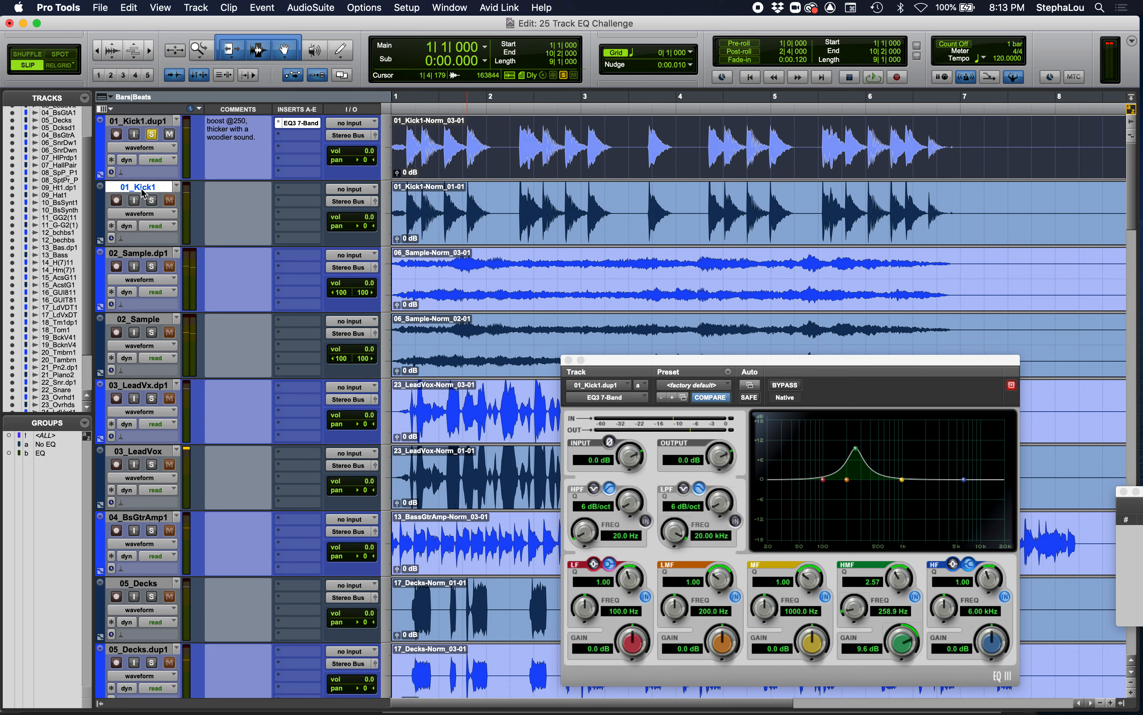
# - Play the boosted kick once more and move the solo to the 02_Sample.dp1 track
pyautogui.press('space')
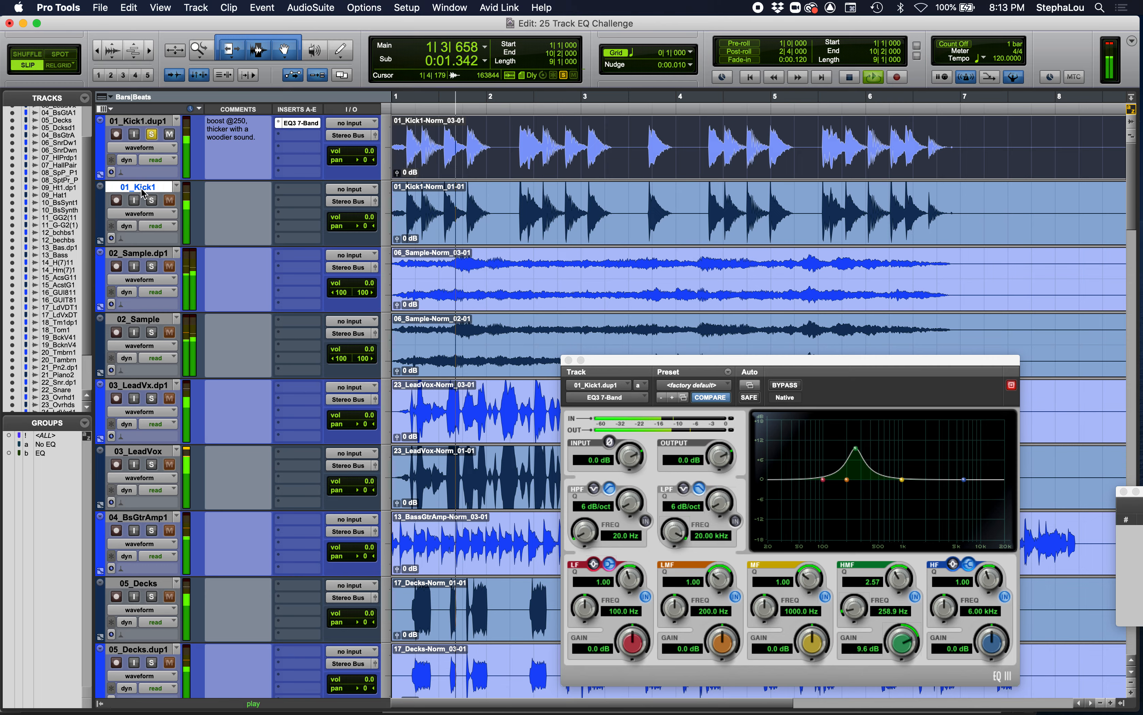
pyautogui.press('space')
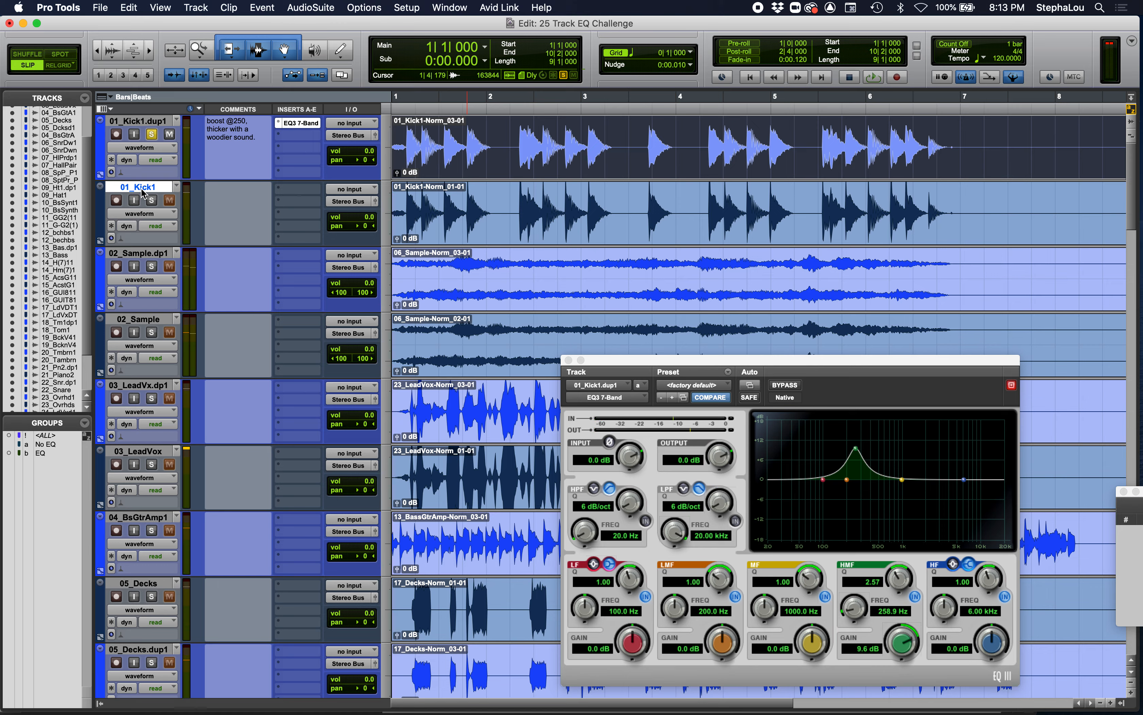
pyautogui.click(152, 266)
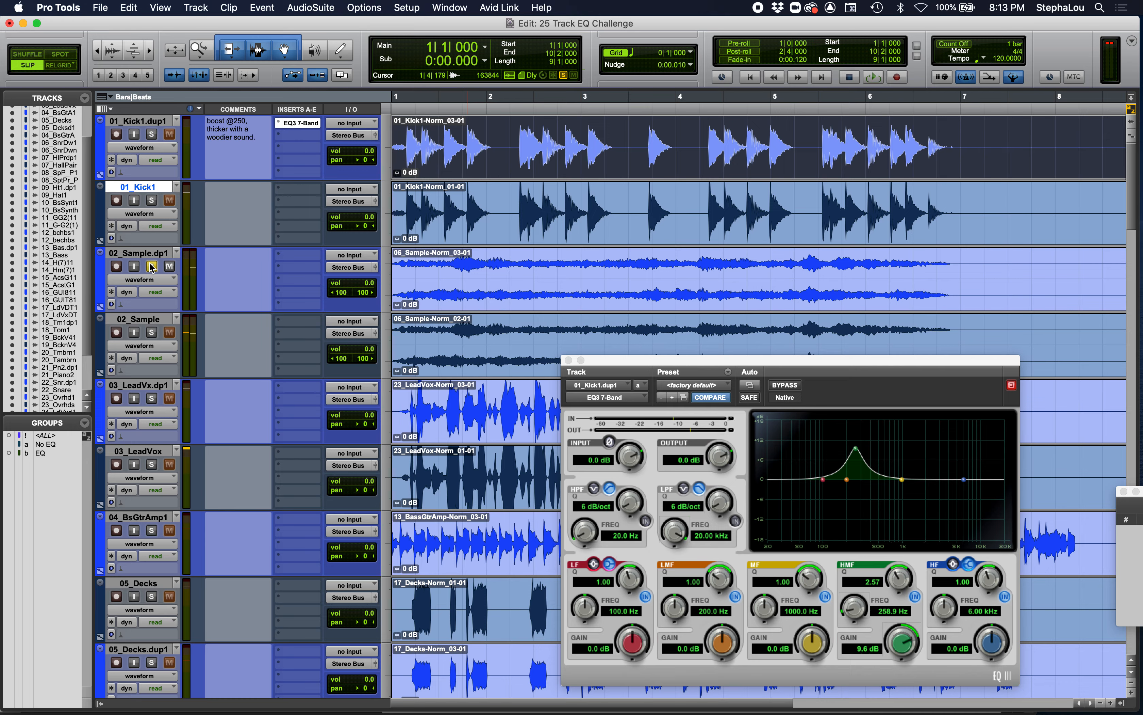